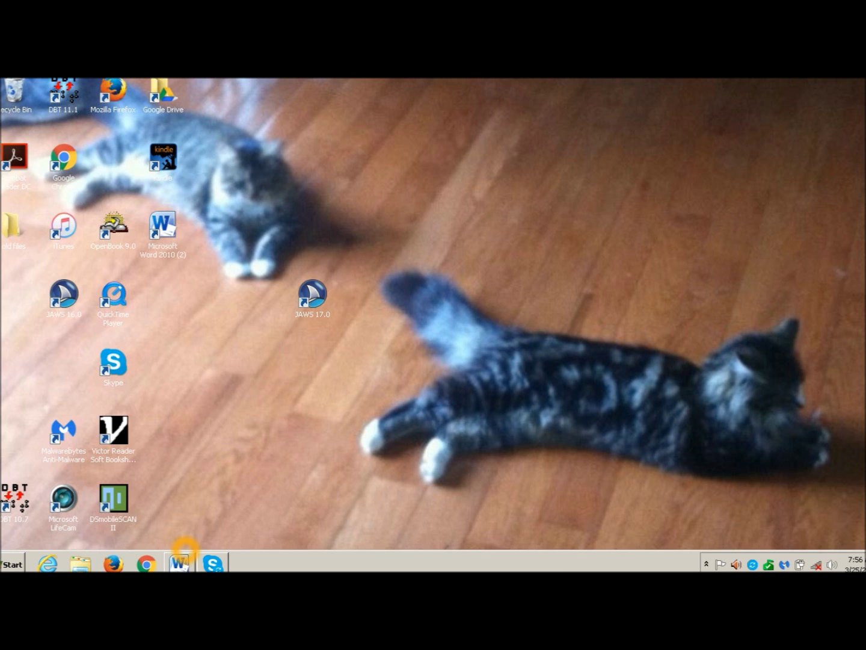
Bring the Word document with the five topic lines to the front.
mouse_move(181, 563)
key("alt+Tab")
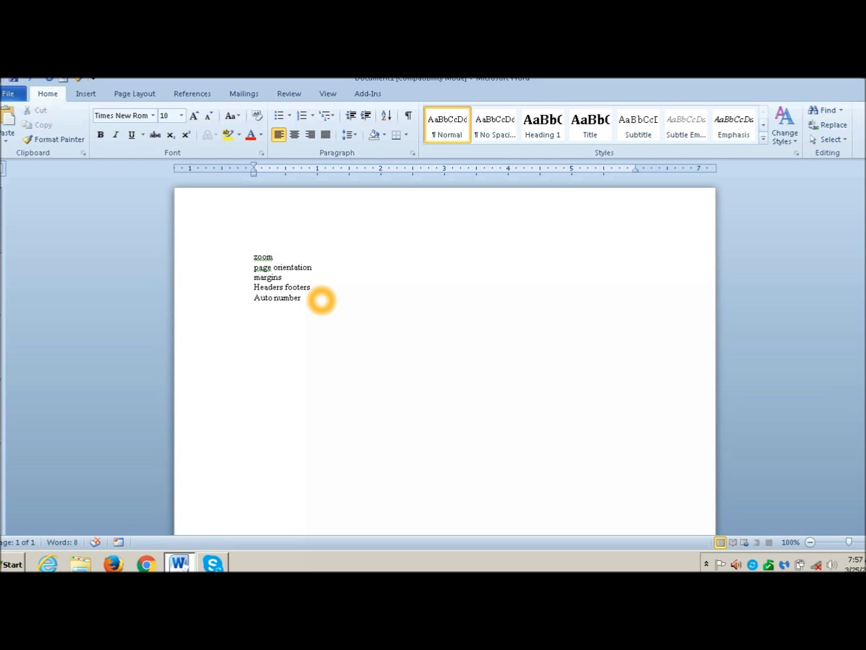
key("alt+v")
Set the document zoom to 200% through the Zoom dialog.
key("z")
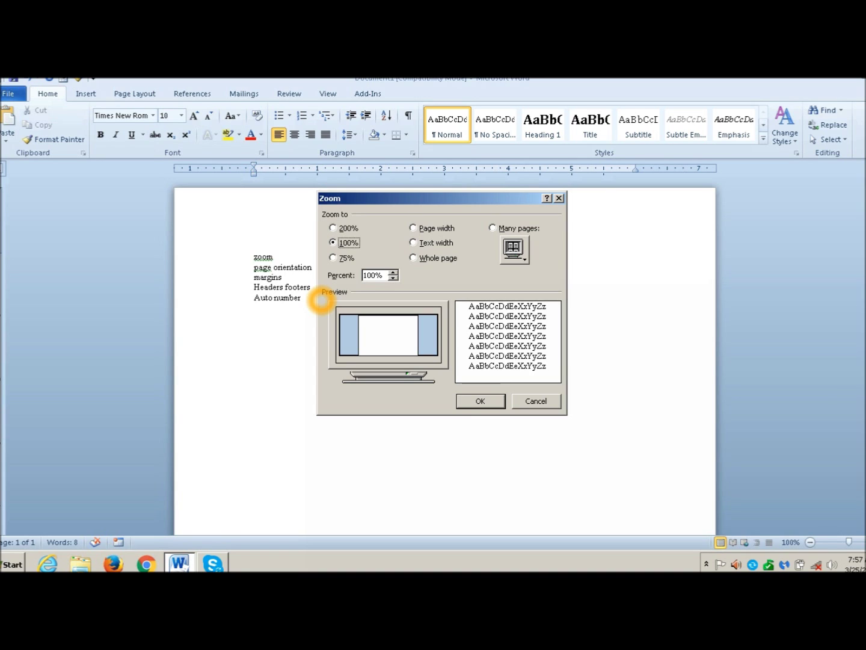
key("Up")
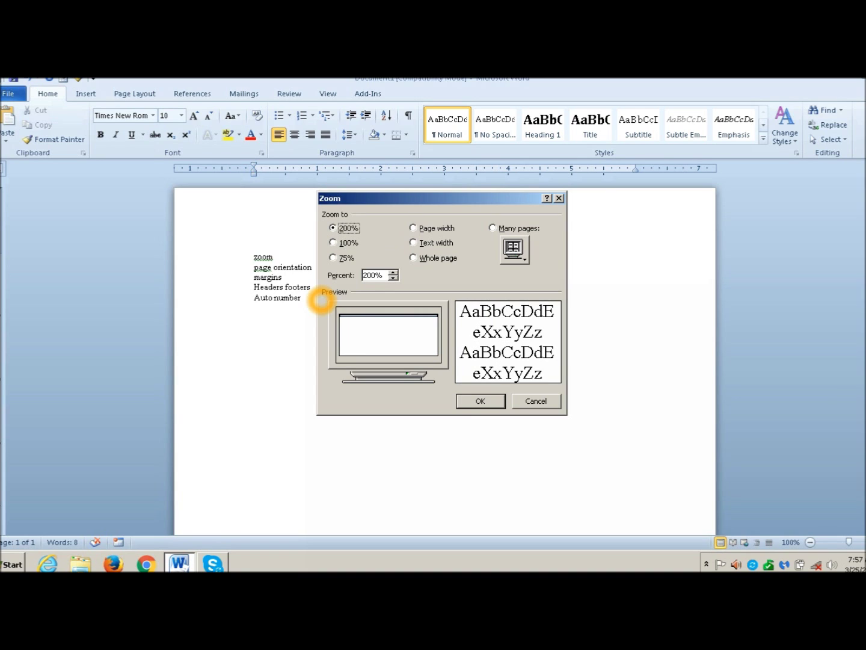
key("Return")
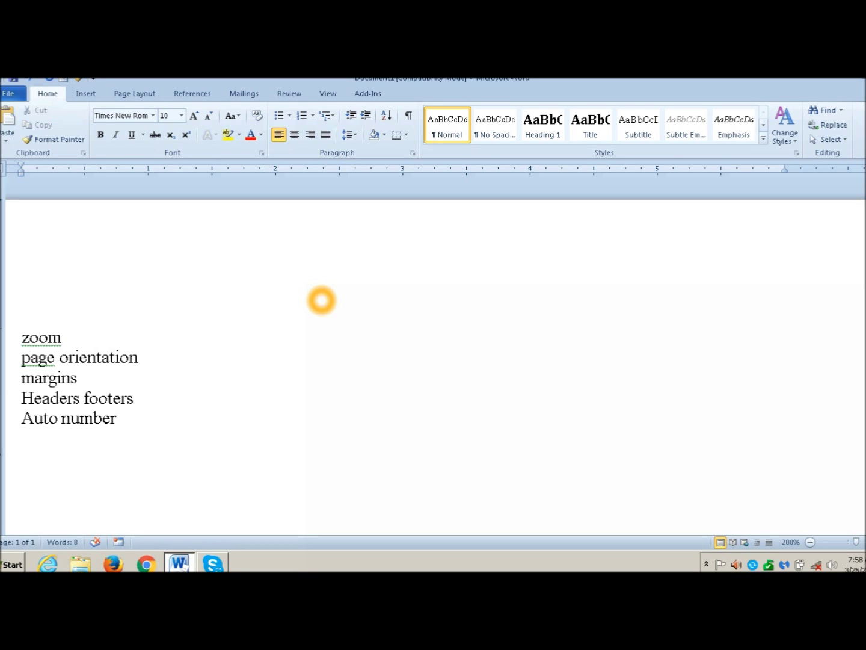
Switch the page orientation to Landscape from the Page Layout commands.
key("alt")
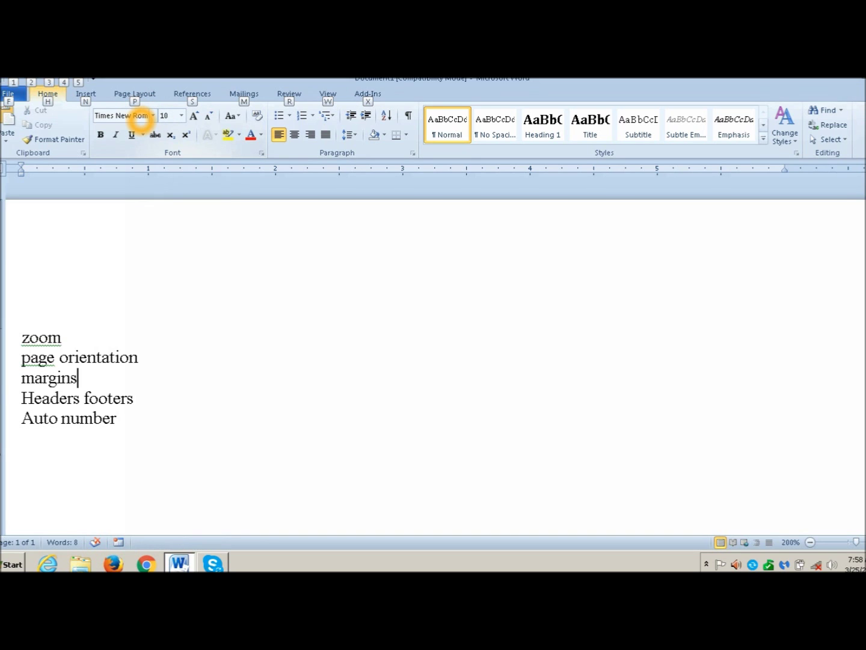
key("p")
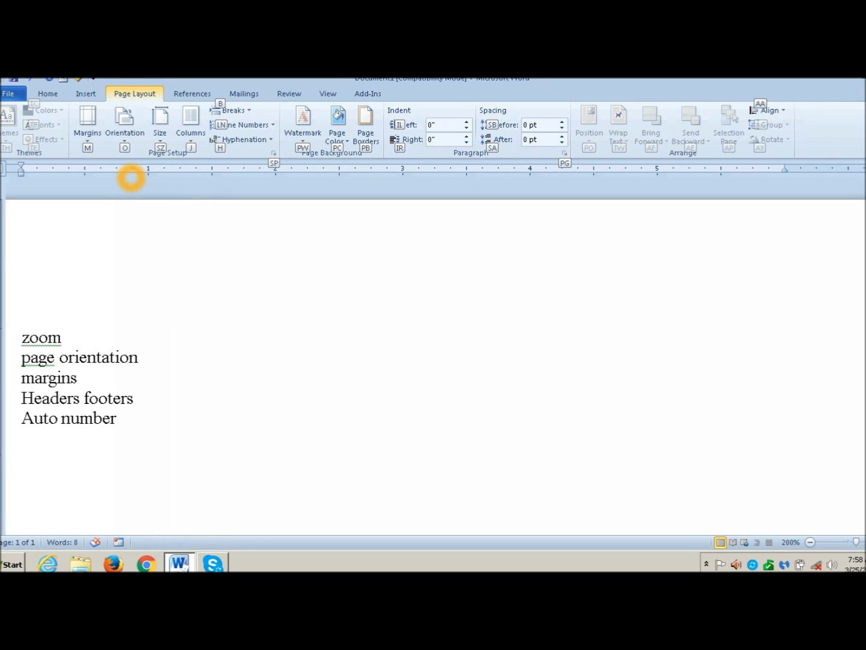
key("o")
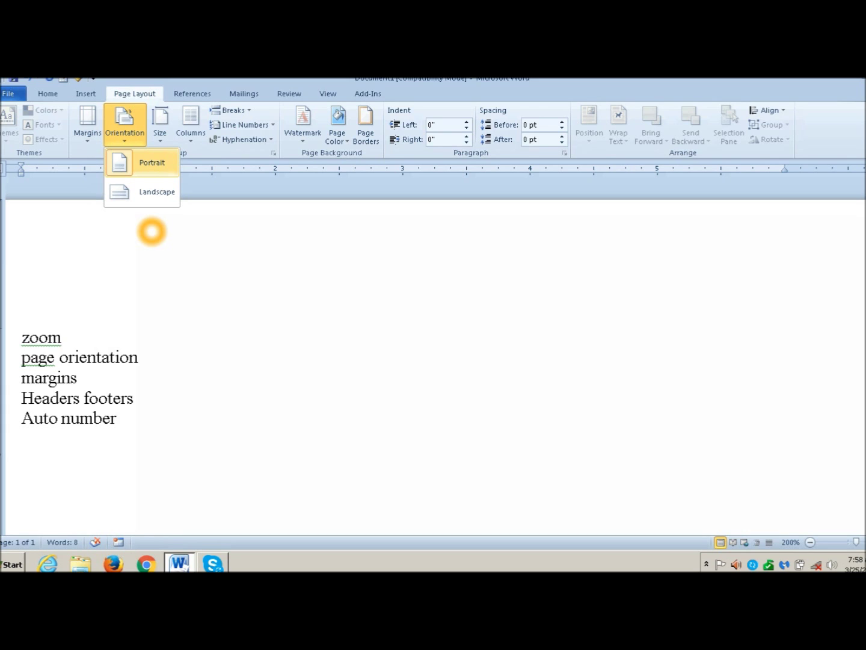
key("Down")
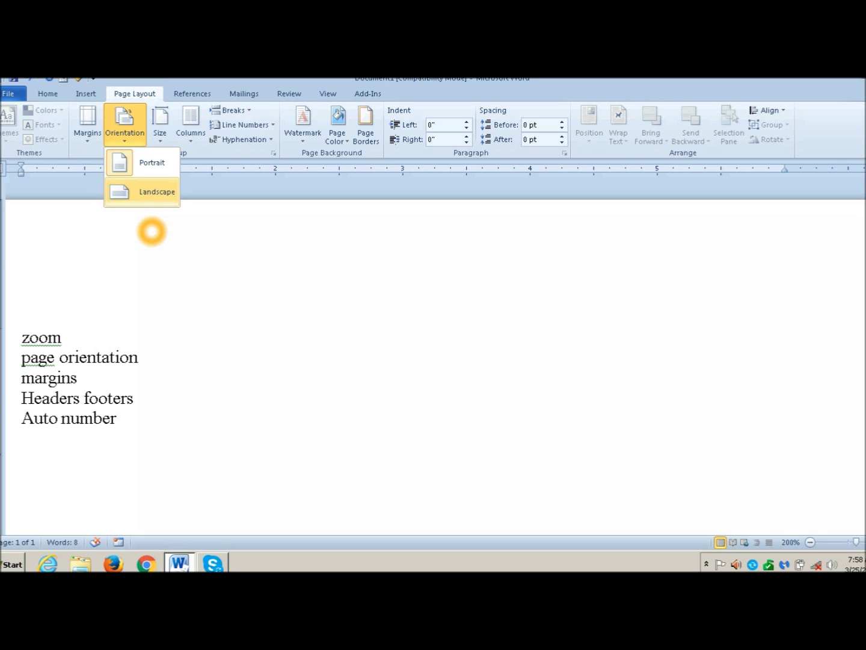
key("Return")
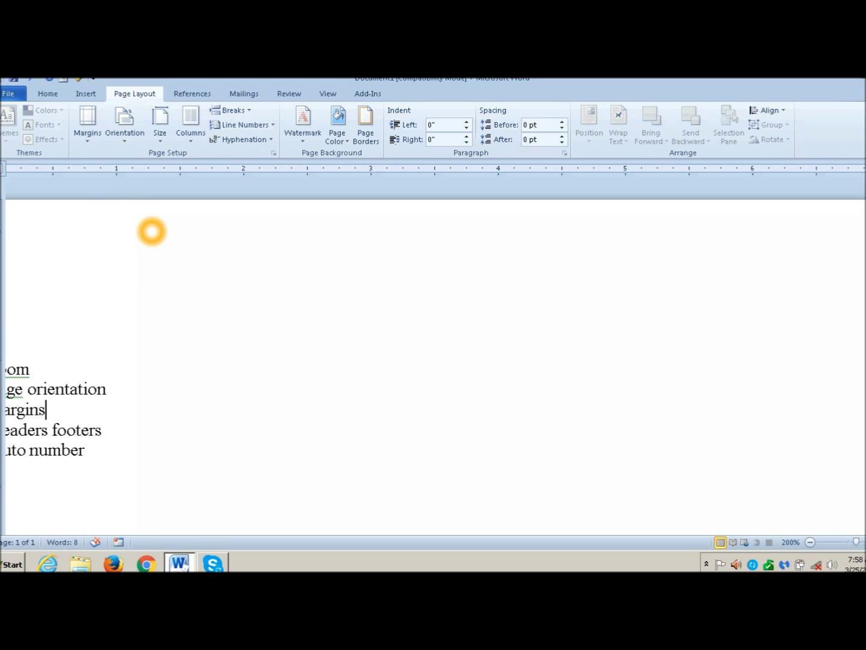
key("alt+v")
key("z")
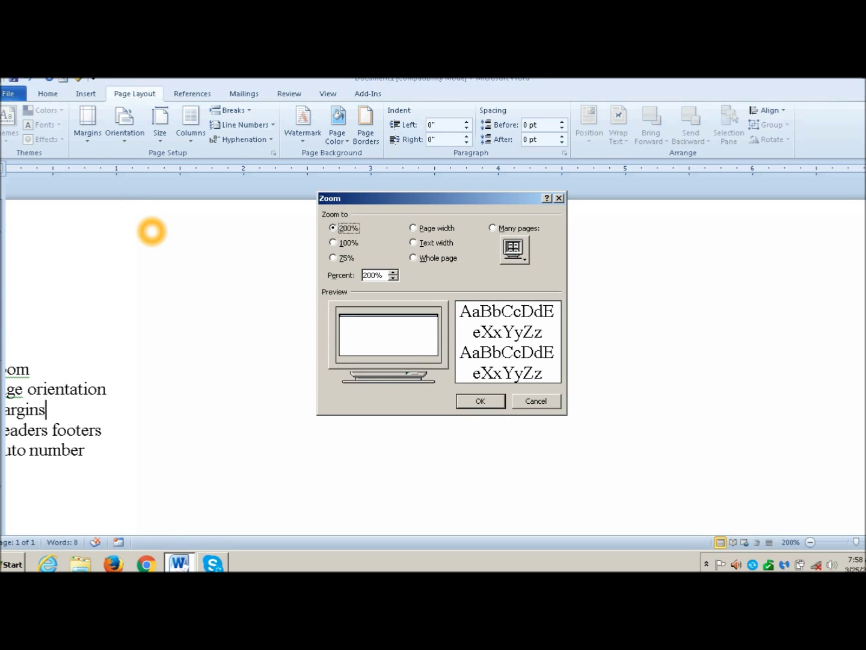
key("alt+7")
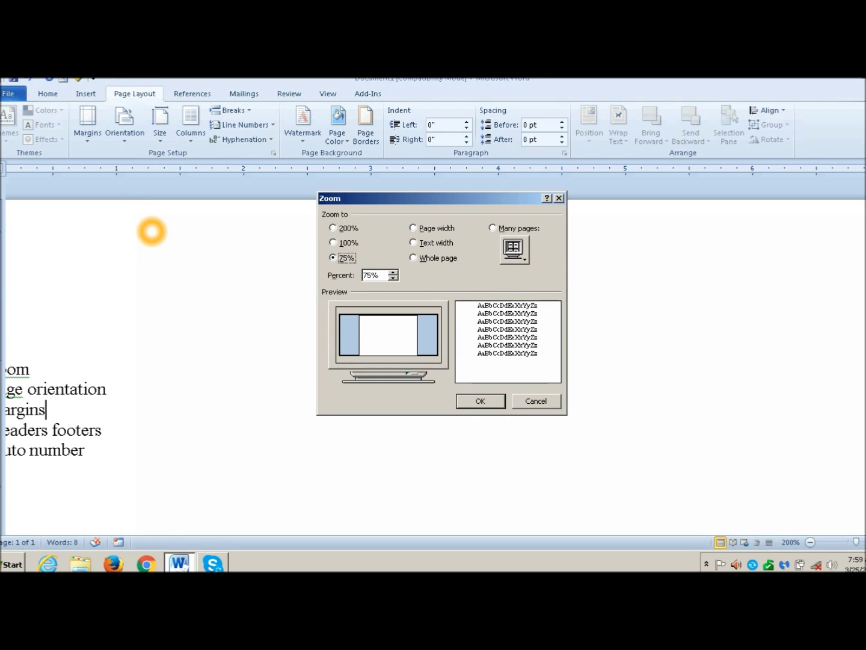
key("Return")
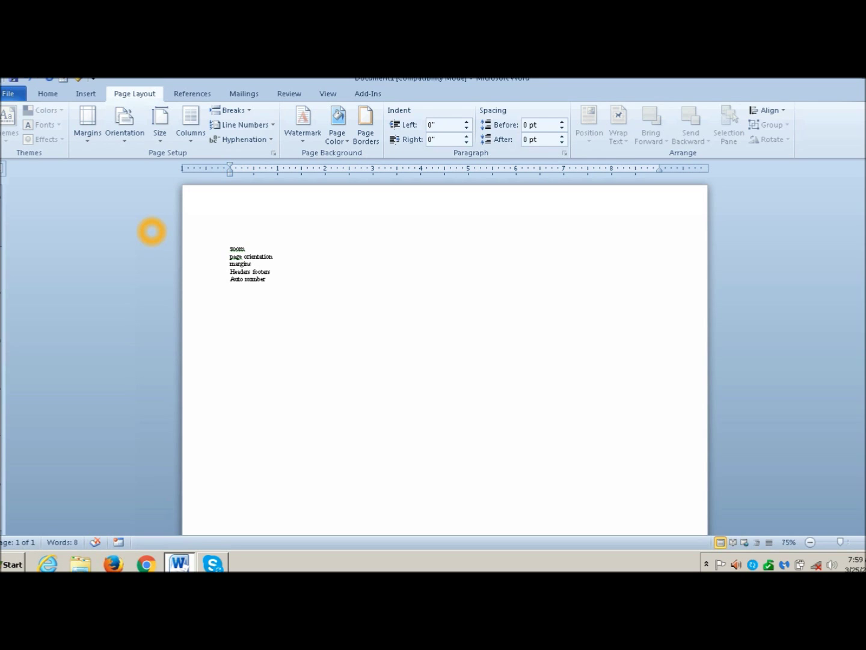
key("alt+p")
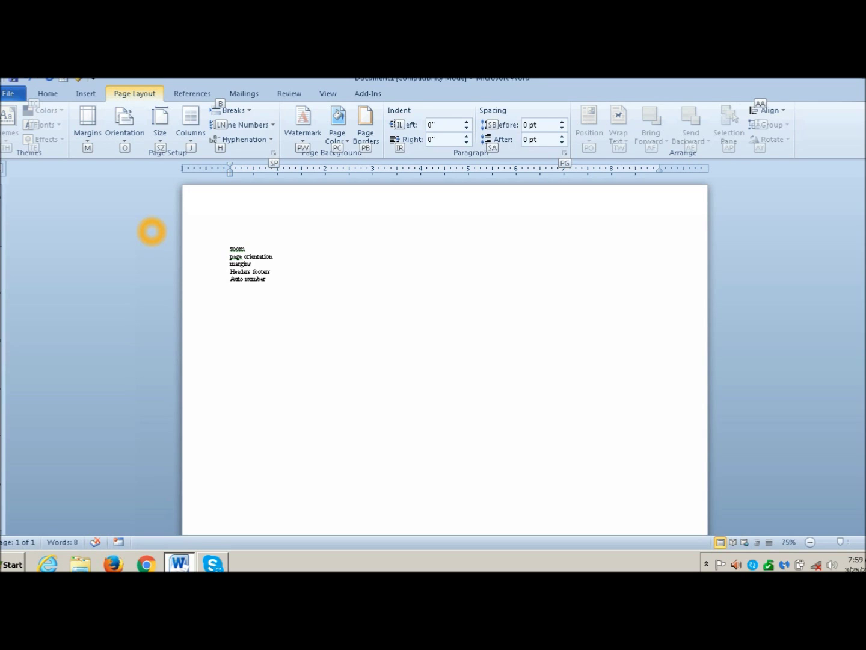
key("o")
key("Down")
key("Return")
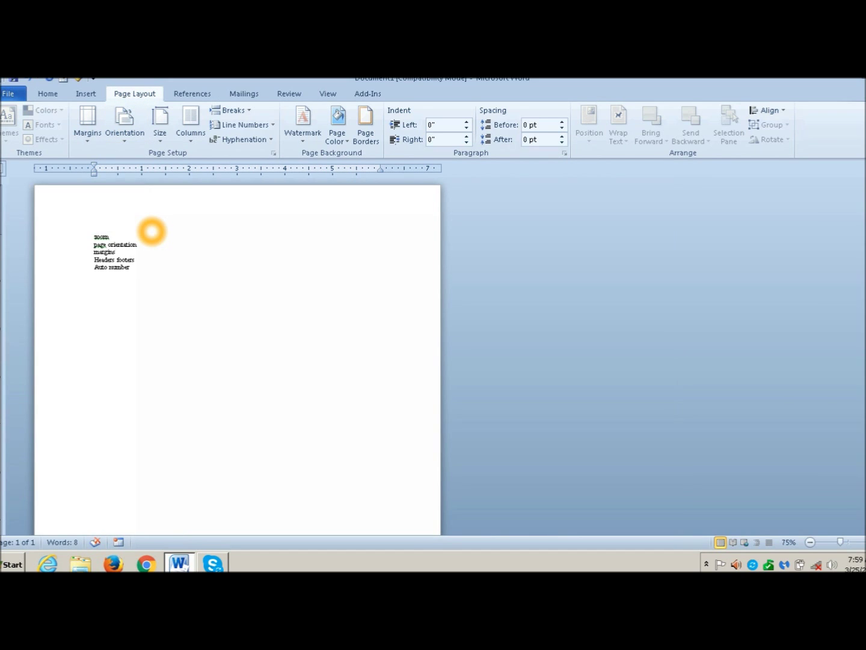
key("alt+p")
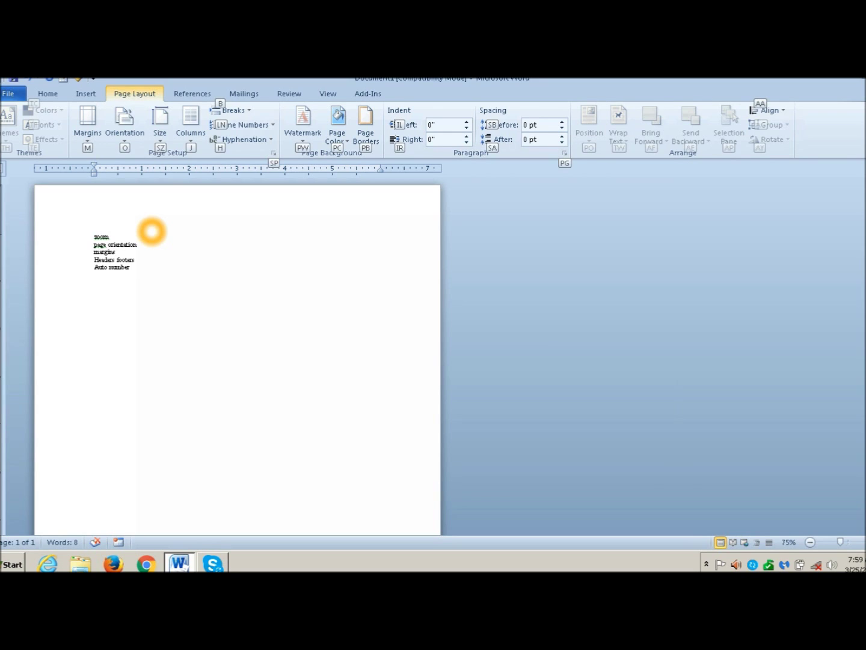
key("o")
key("Down")
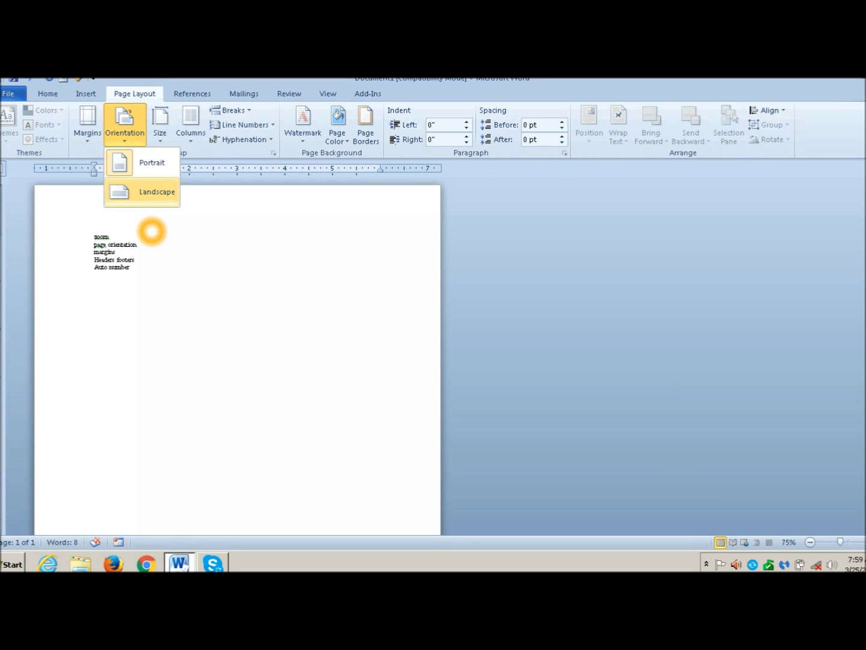
key("Return")
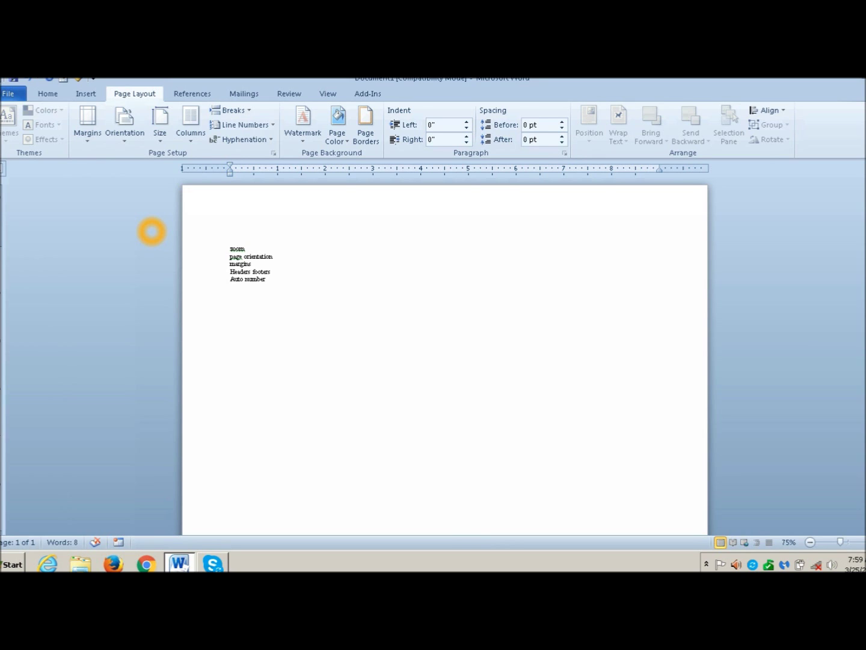
key("alt+v")
key("z")
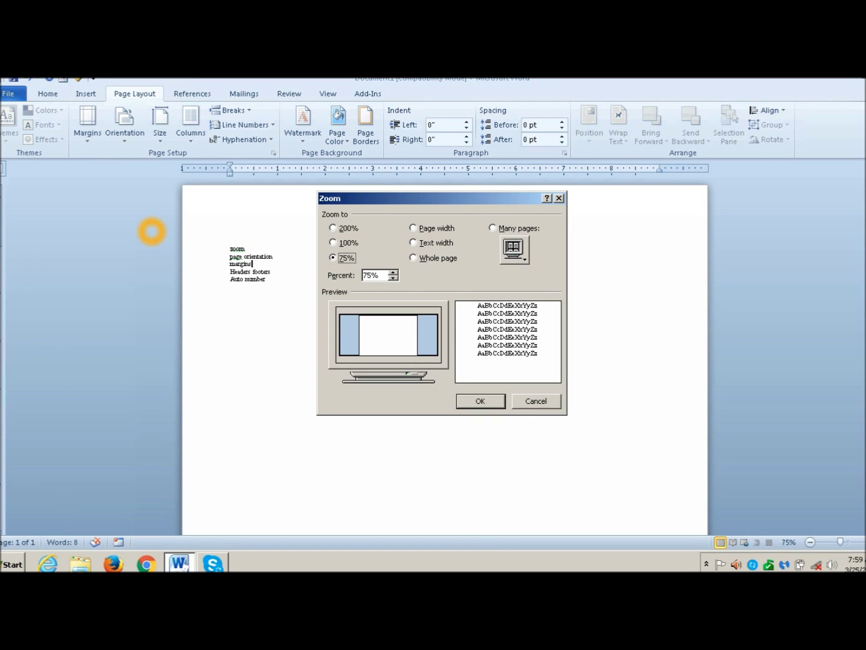
key("alt+2")
key("Return")
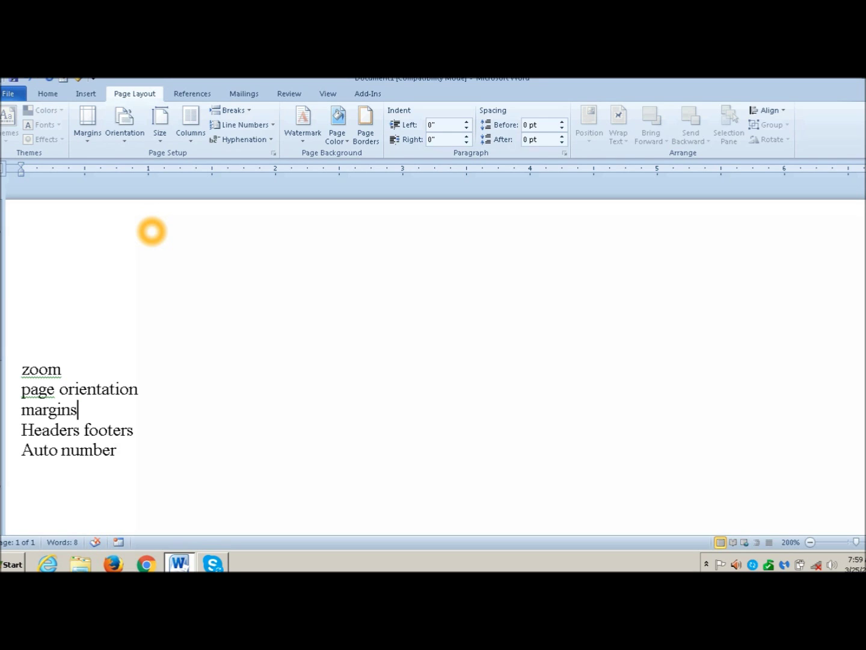
Bring up the margin presets, then the Custom Margins page setup settings.
key("alt+p")
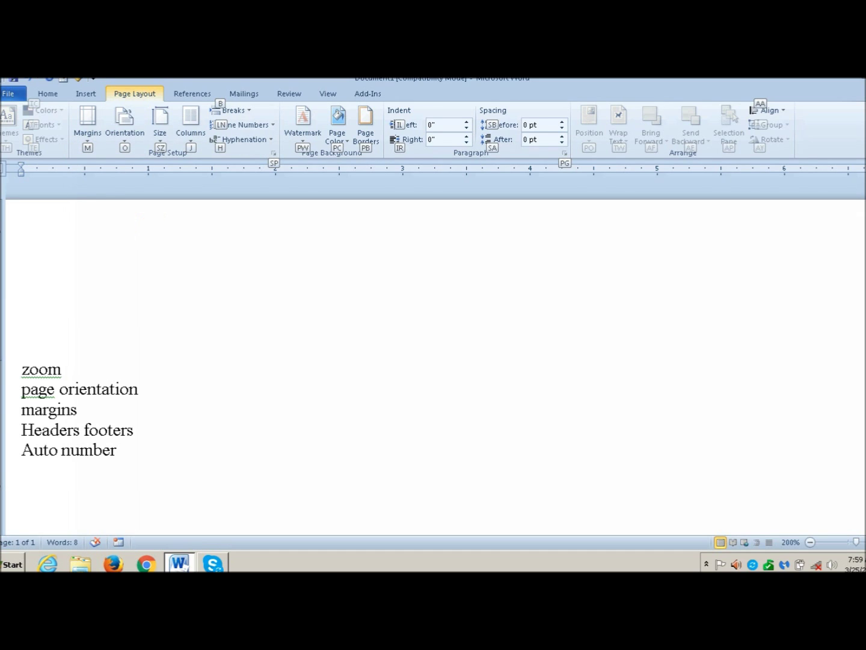
key("m")
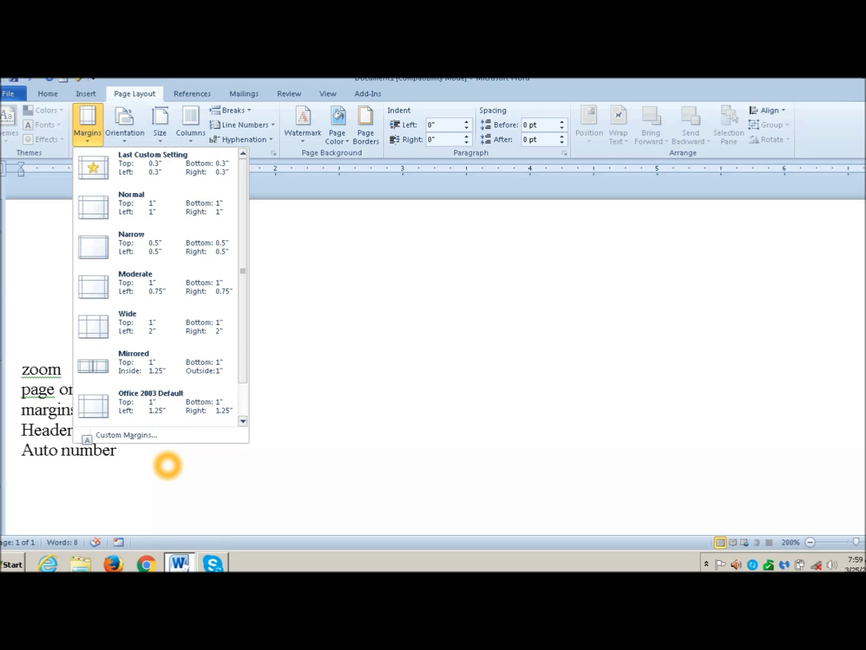
key("a")
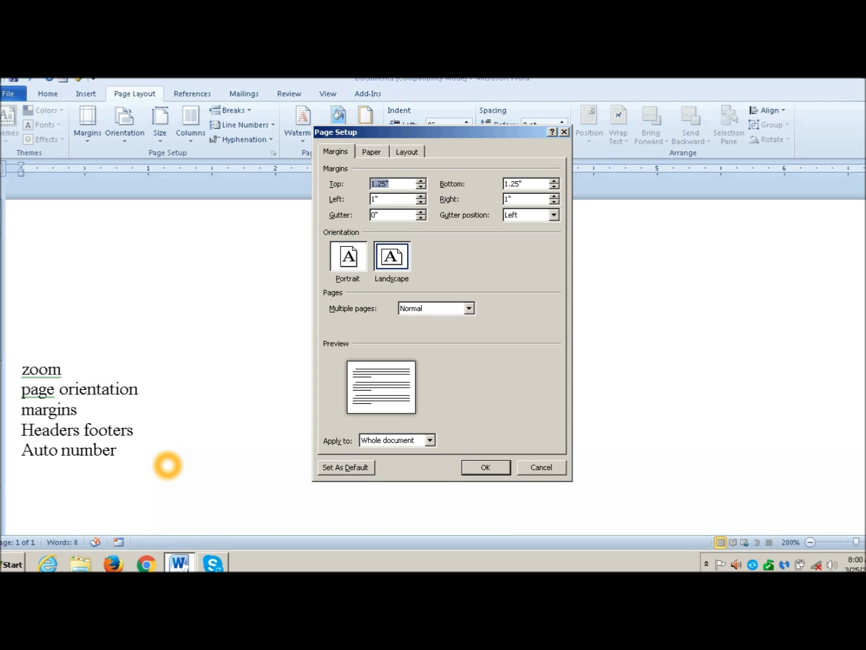
Keep margins at 1.25" top/bottom and 1" left/right, and close Page Setup.
key("Tab")
key("Tab")
key("Tab")
key("Tab")
key("Tab")
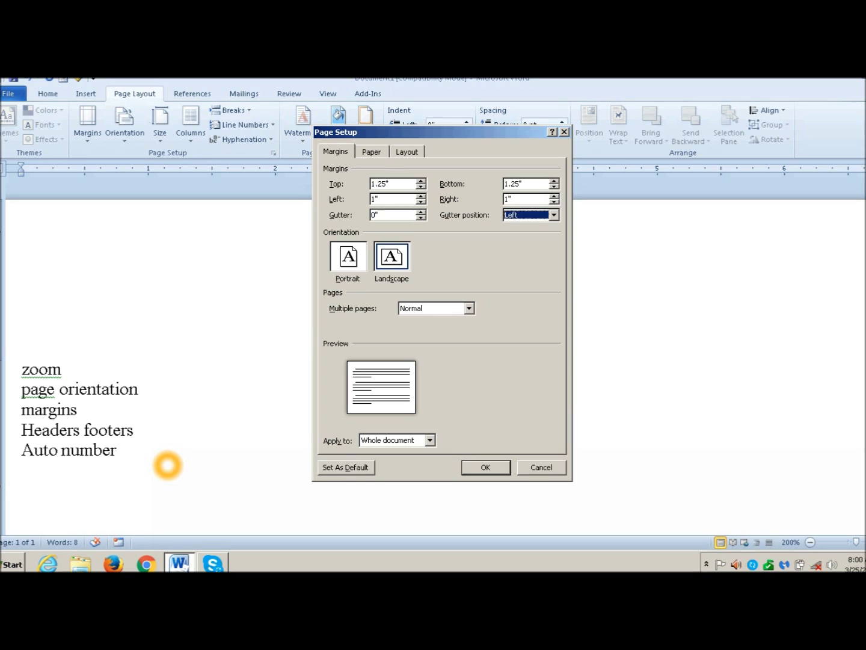
key("Tab")
key("Tab")
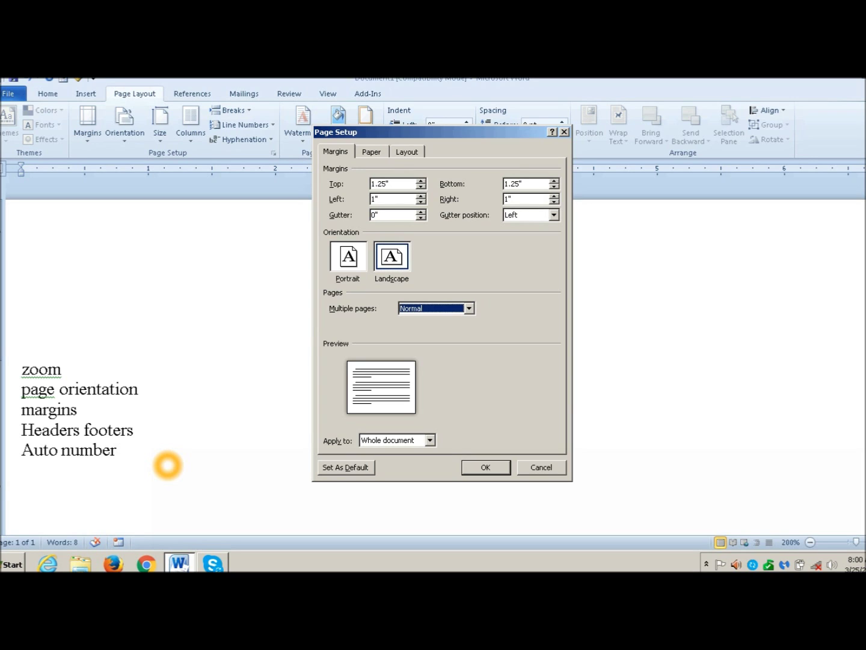
key("Tab")
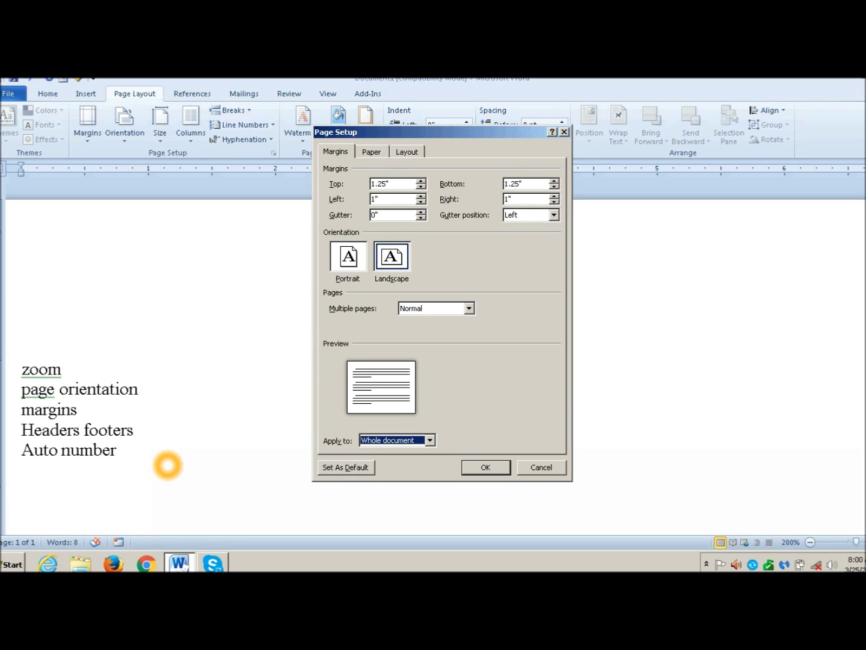
key("Return")
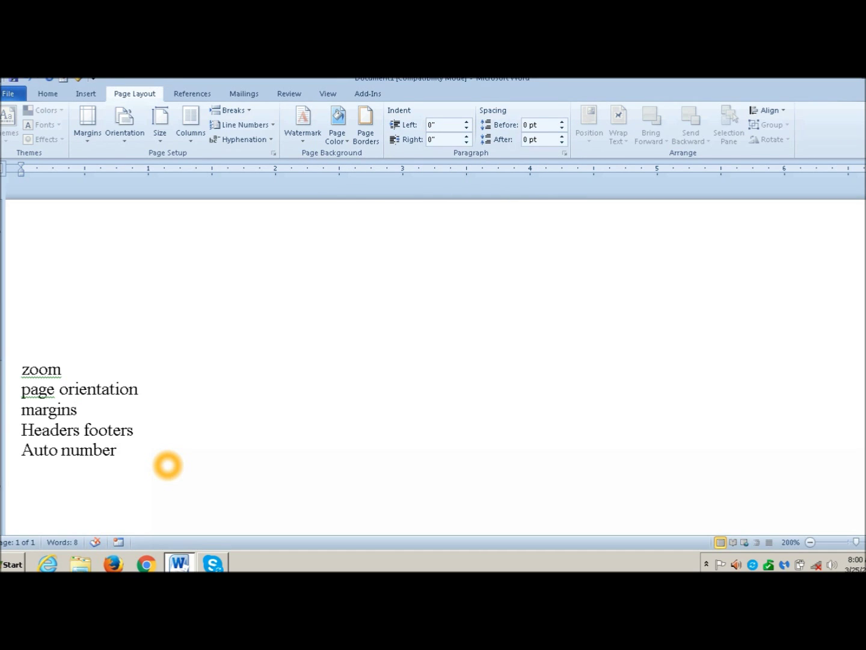
key("Down")
Open the page header and enter the author's last name right-aligned.
left_click(168, 465)
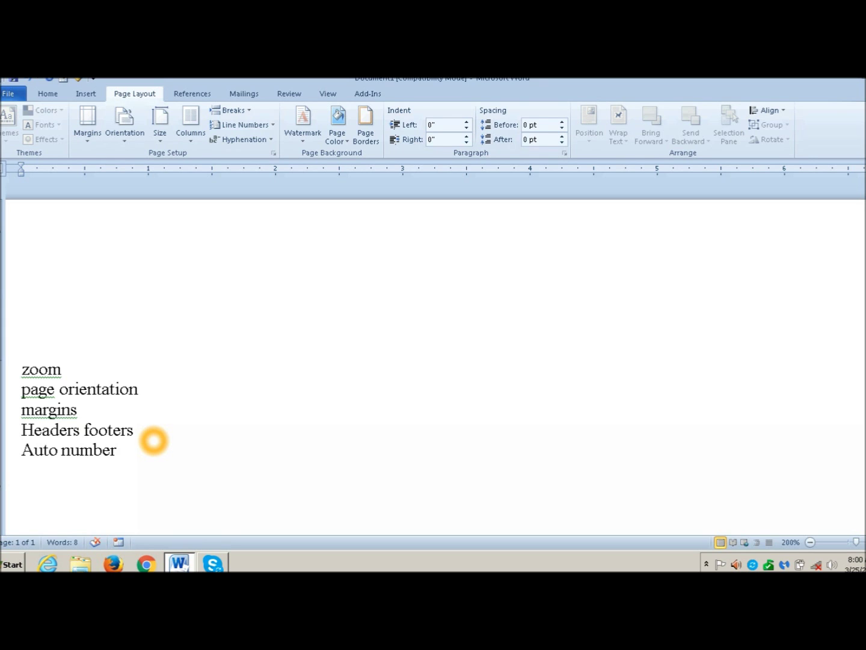
key("alt+h")
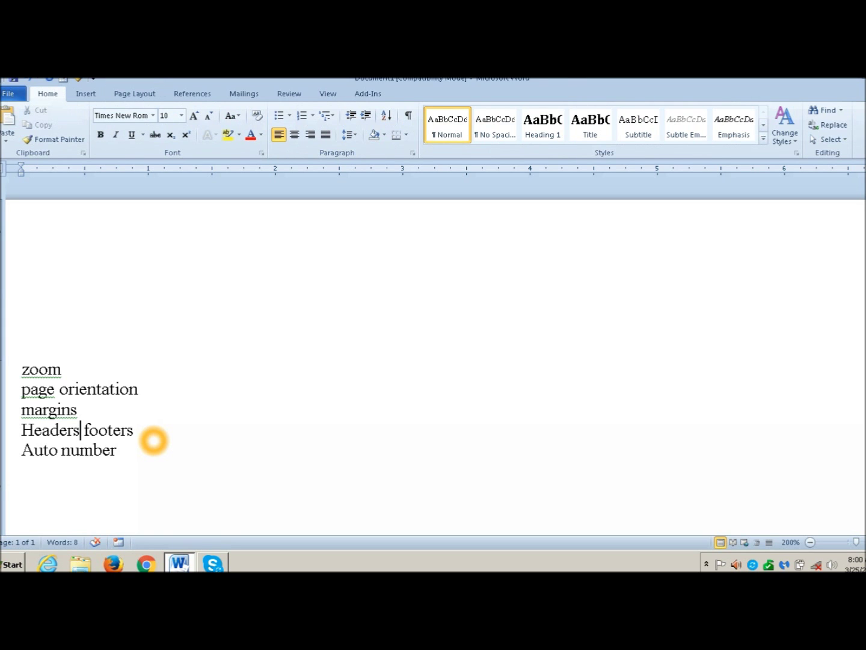
key("alt+v")
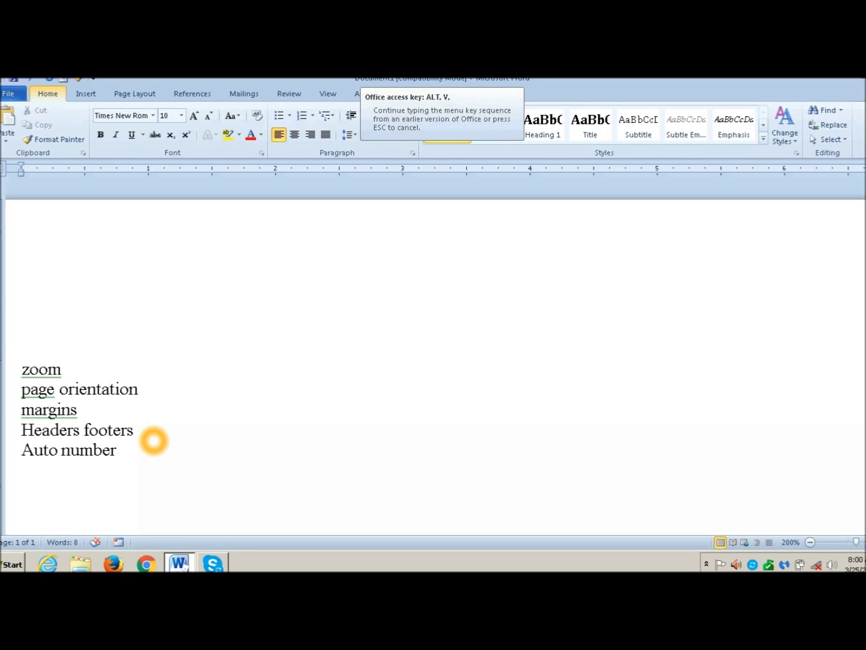
key("h")
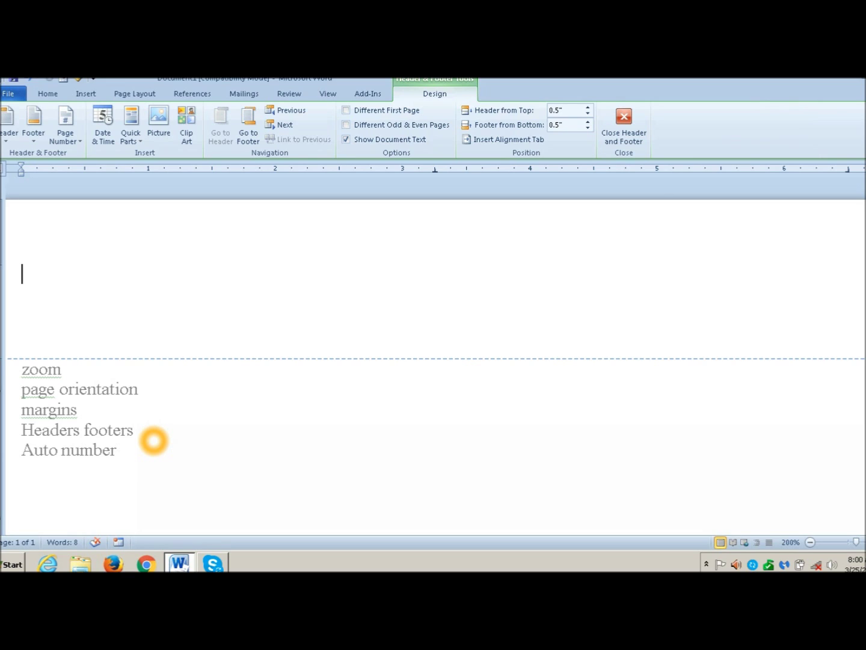
key("ctrl+r")
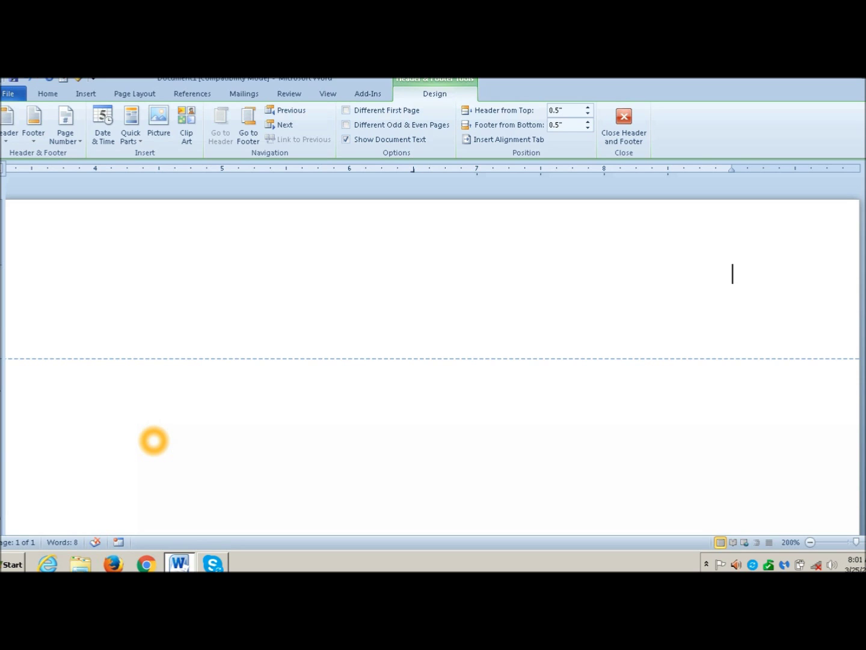
type("Robinson")
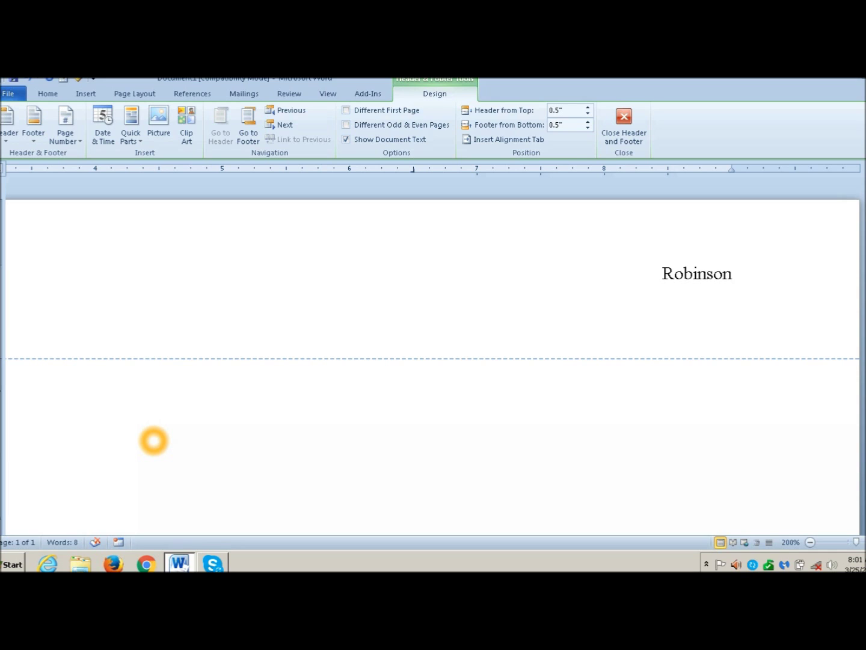
Insert a right-aligned automatic page number after the header name, then move to the footer.
key("alt+i")
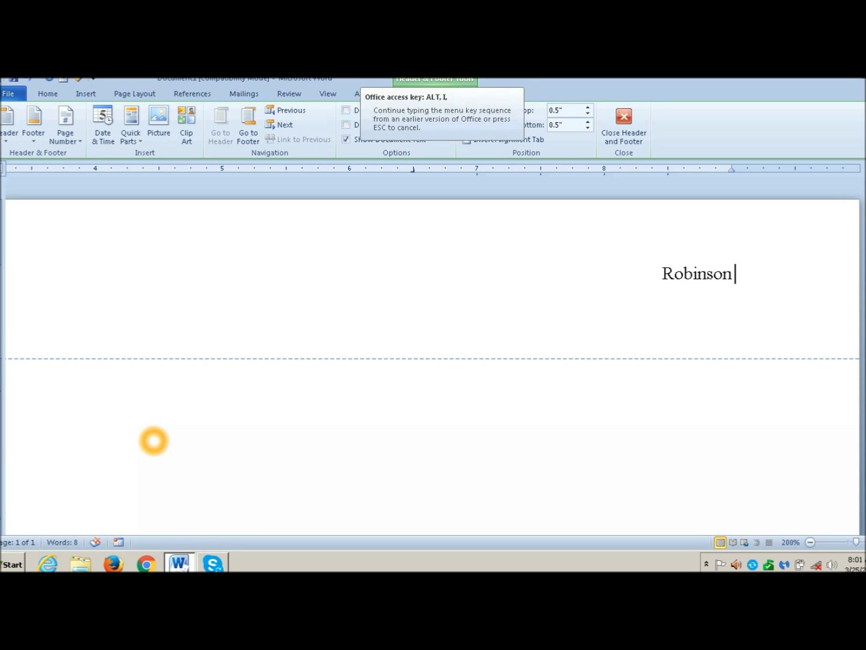
key("u")
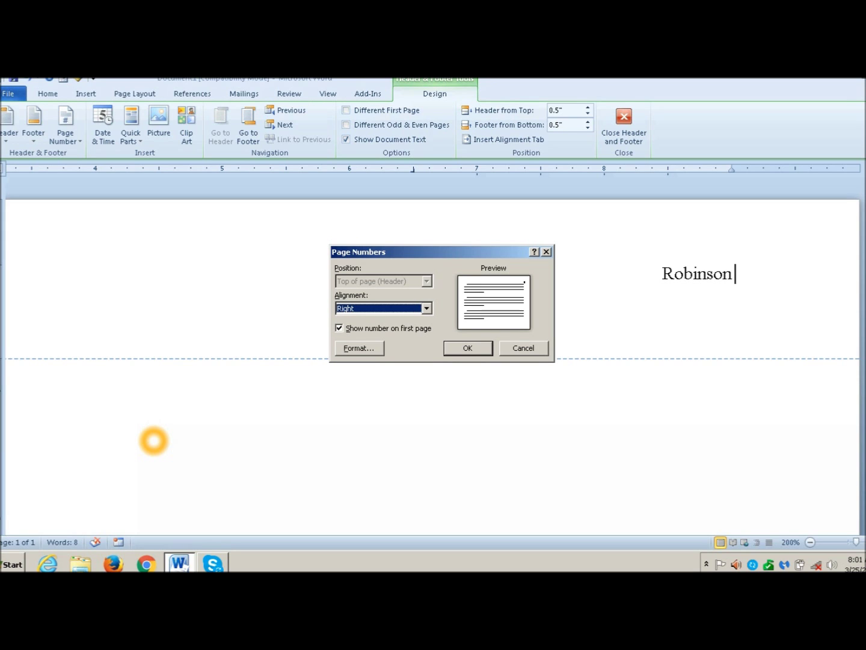
key("alt+Down")
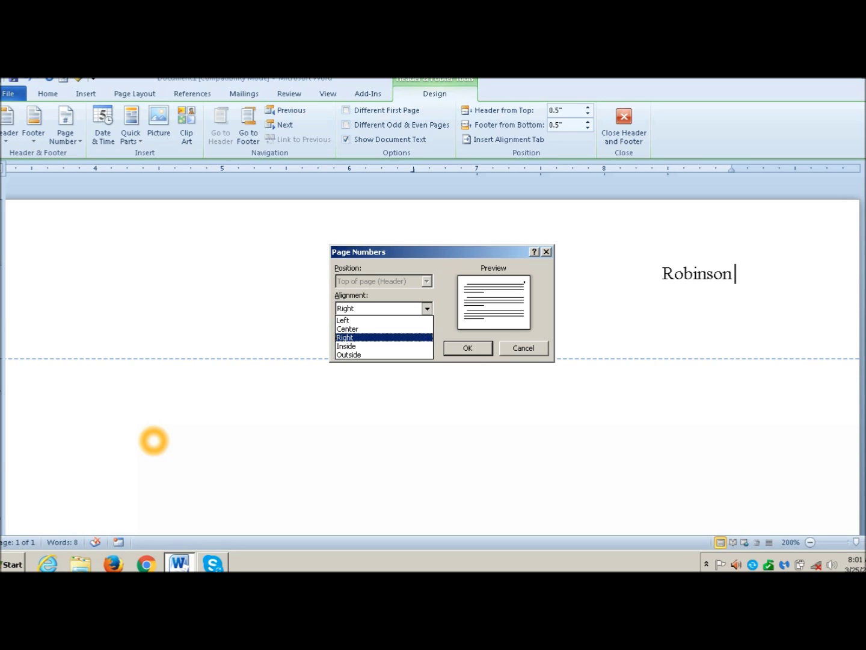
key("Return")
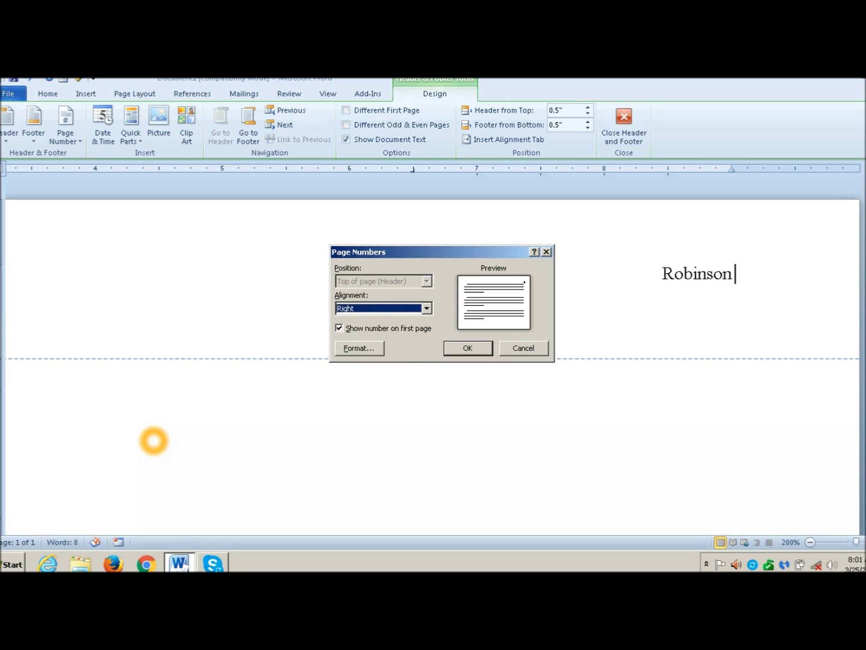
key("Return")
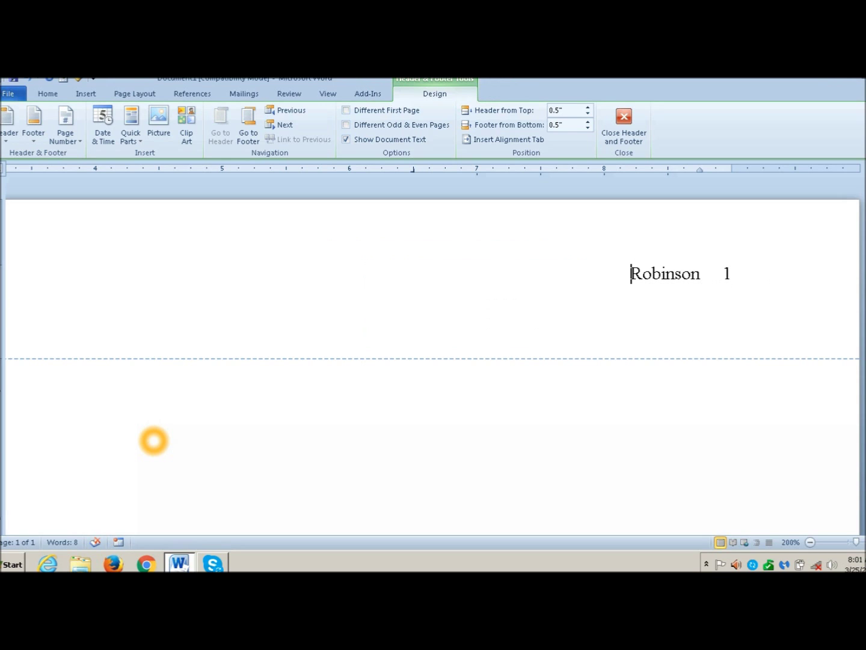
key("Down")
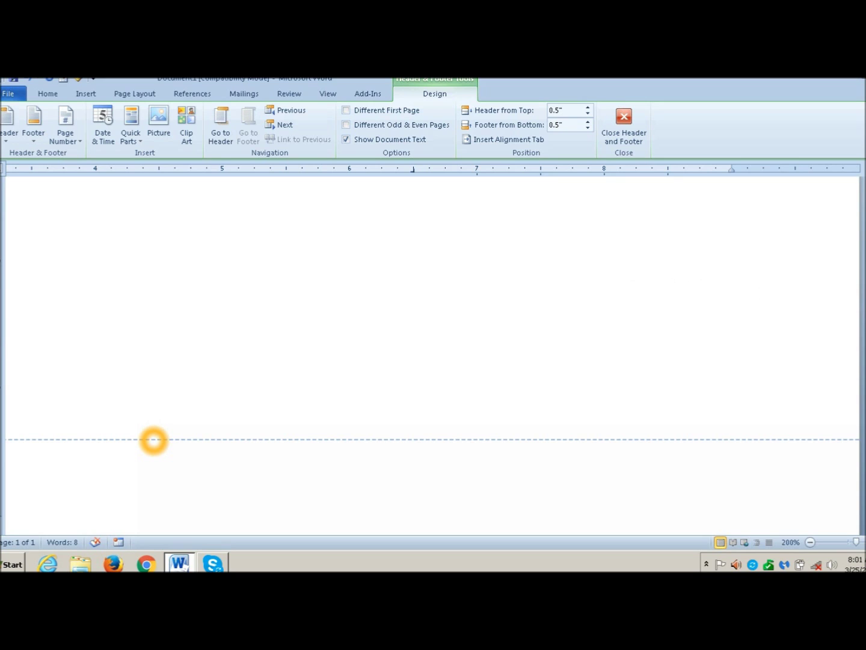
Type 'Footer' in the footer and close header and footer editing.
type("Footer")
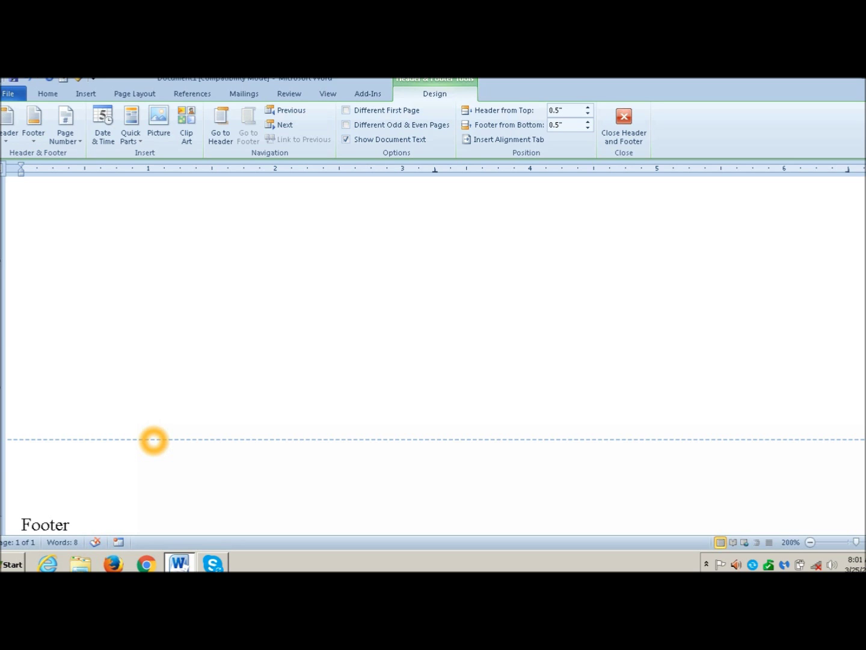
key("Escape")
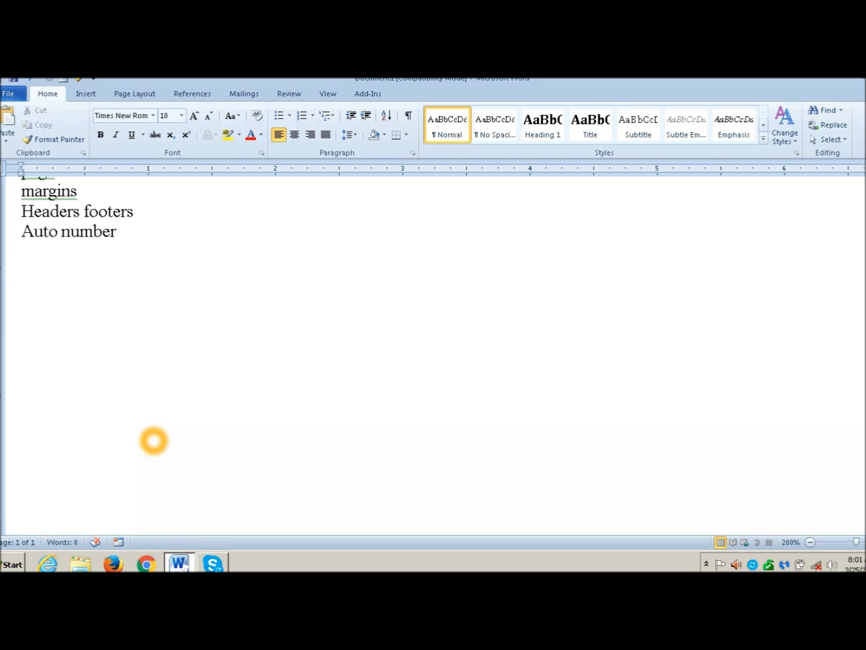
key("alt+v")
Zoom the document to 75% and add a page break after the topic list.
key("z")
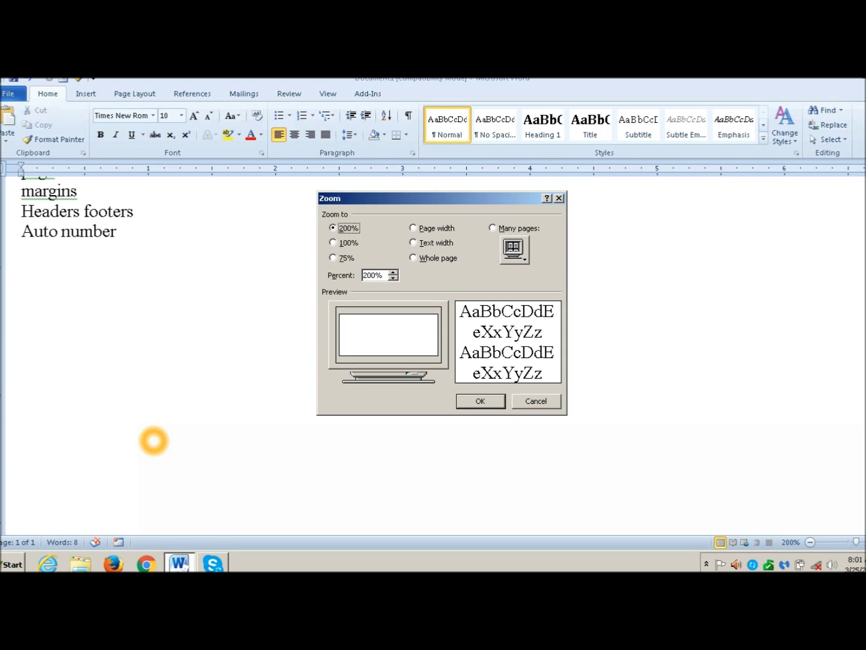
key("alt+7")
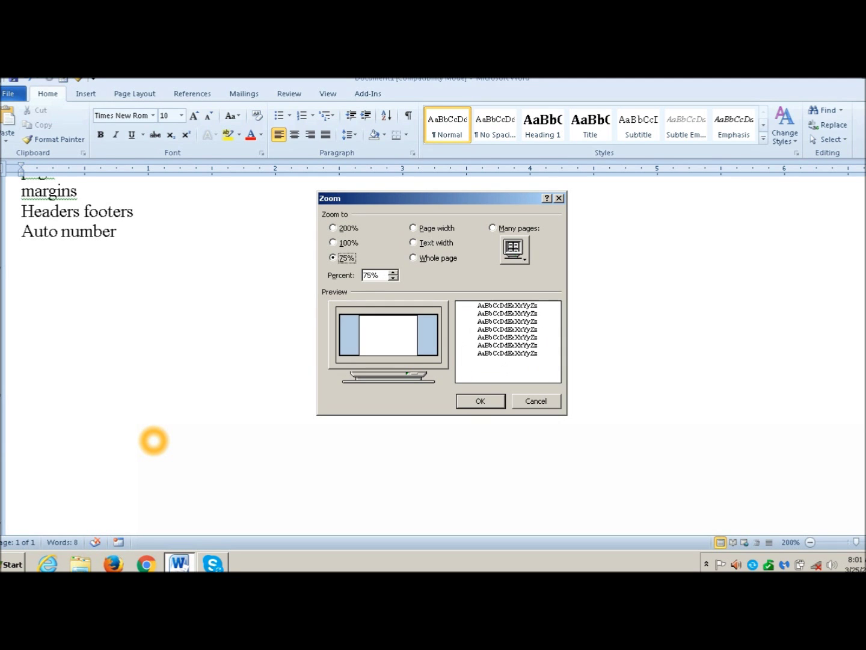
key("Return")
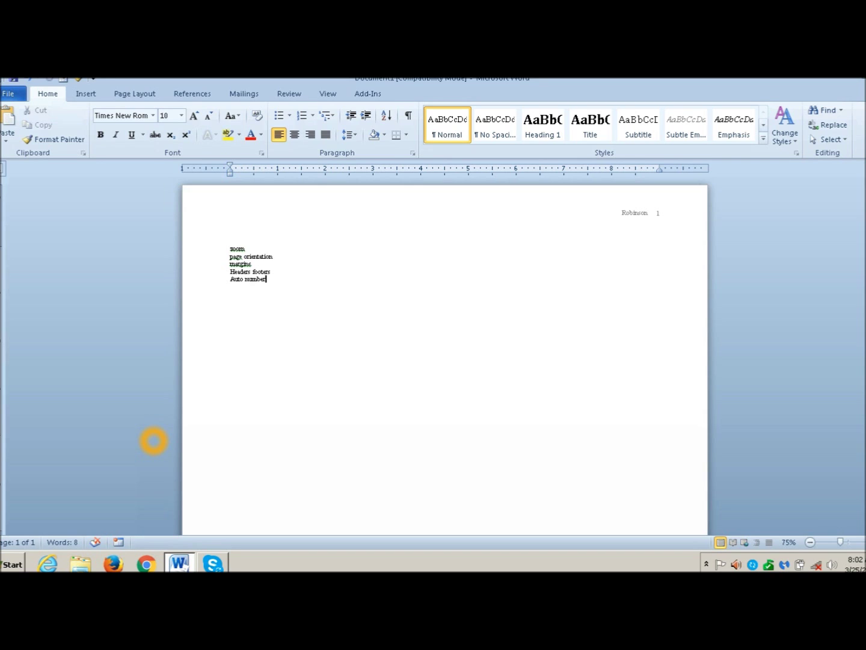
key("ctrl+Return")
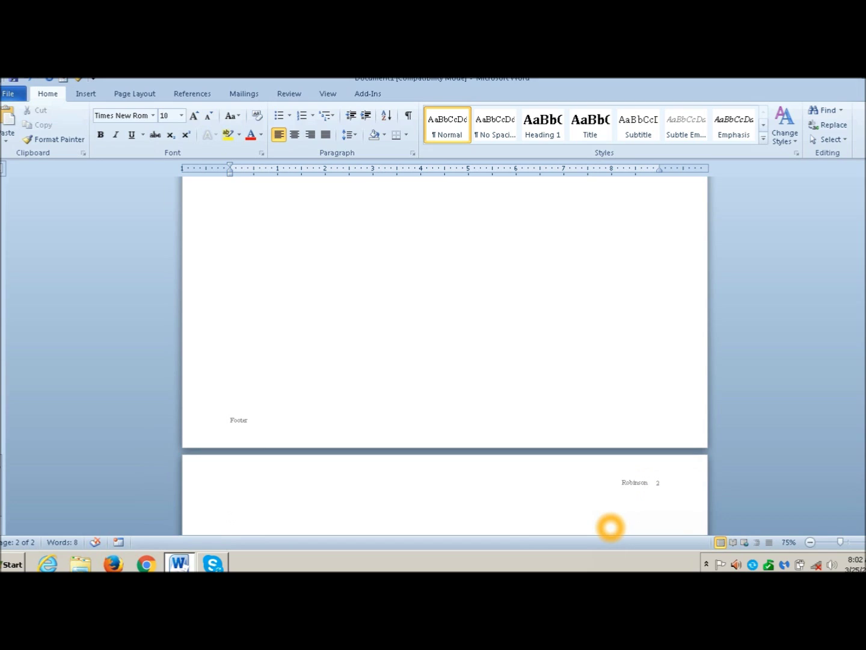
Add page breaks and =rand() sample paragraphs until the document has seven pages.
key("ctrl+Return")
key("ctrl+Return")
key("ctrl+Return")
type("=rand()")
key("Return")
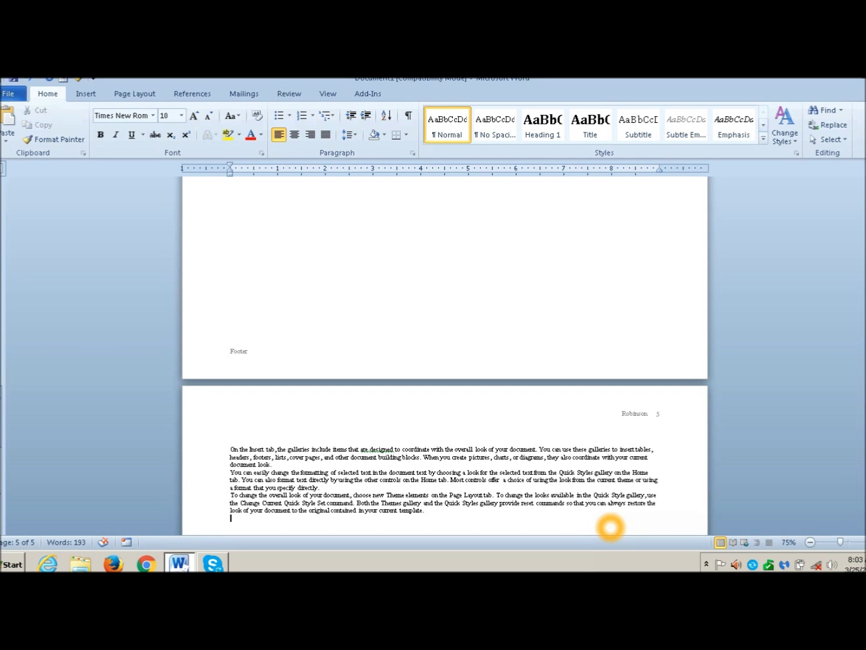
key("ctrl+Return")
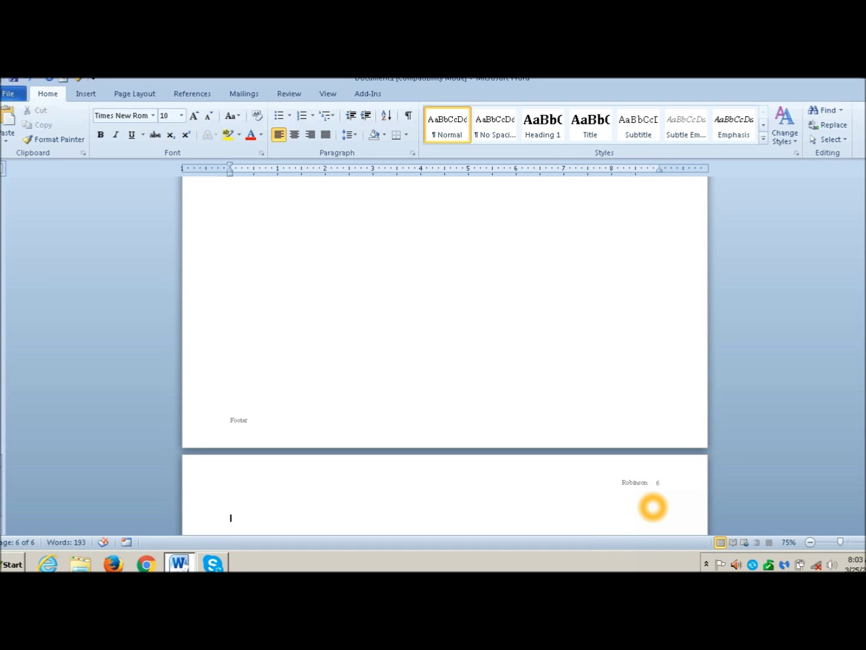
key("ctrl+Return")
scroll(652, 507, "up", 3)
scroll(653, 507, "down", 10)
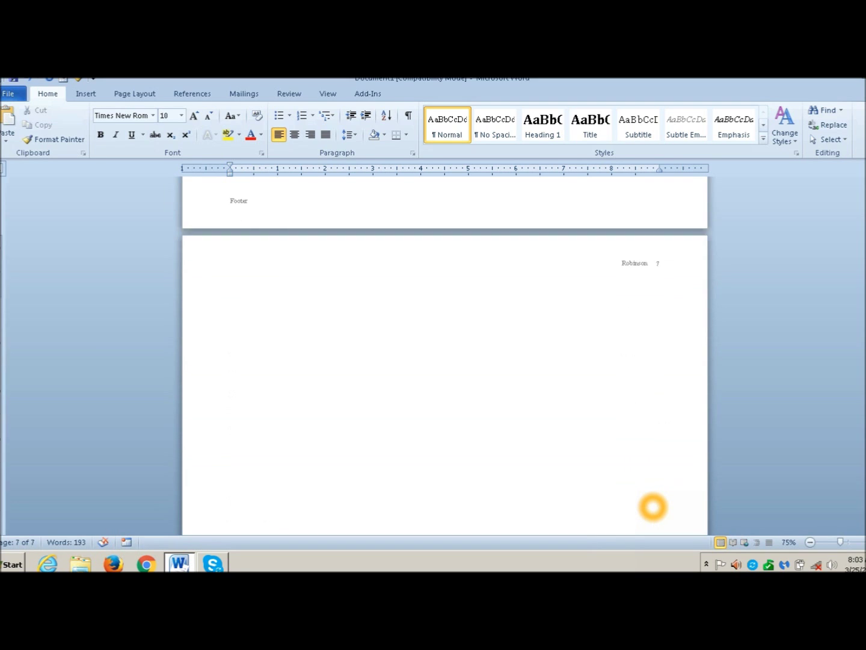
scroll(653, 508, "up", 10)
scroll(653, 507, "down", 12)
scroll(652, 507, "up", 1)
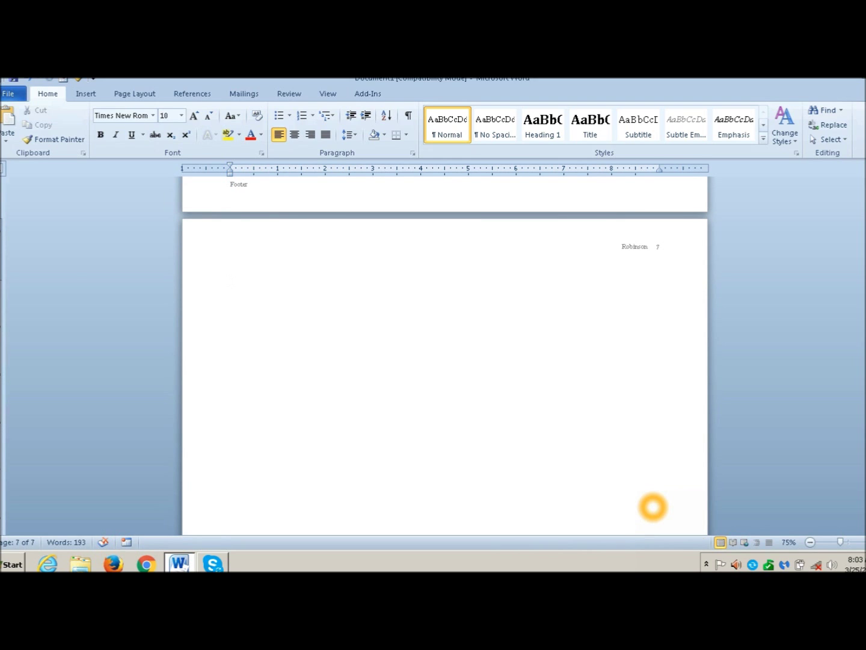
scroll(653, 507, "up", 10)
scroll(653, 507, "up", 20)
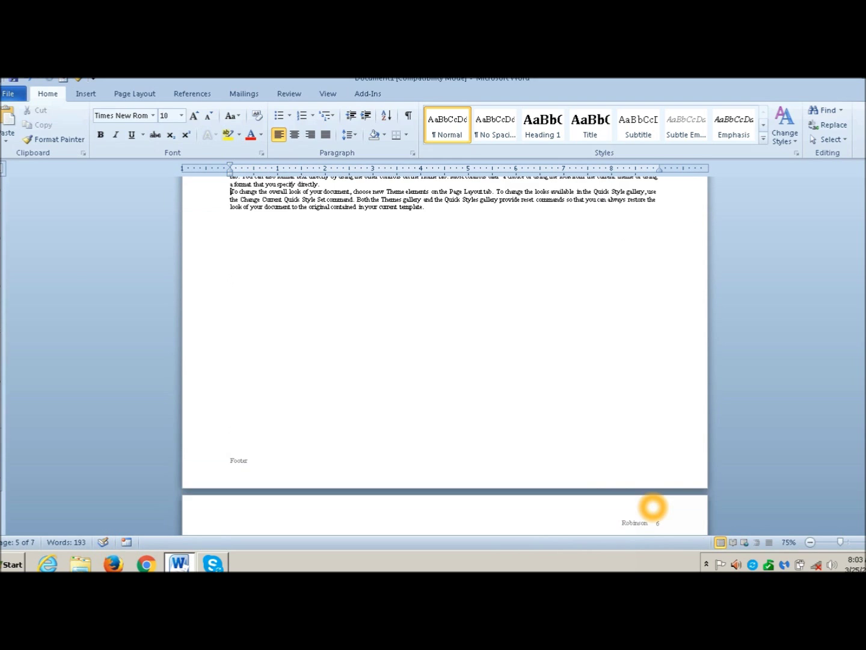
scroll(653, 507, "up", 1)
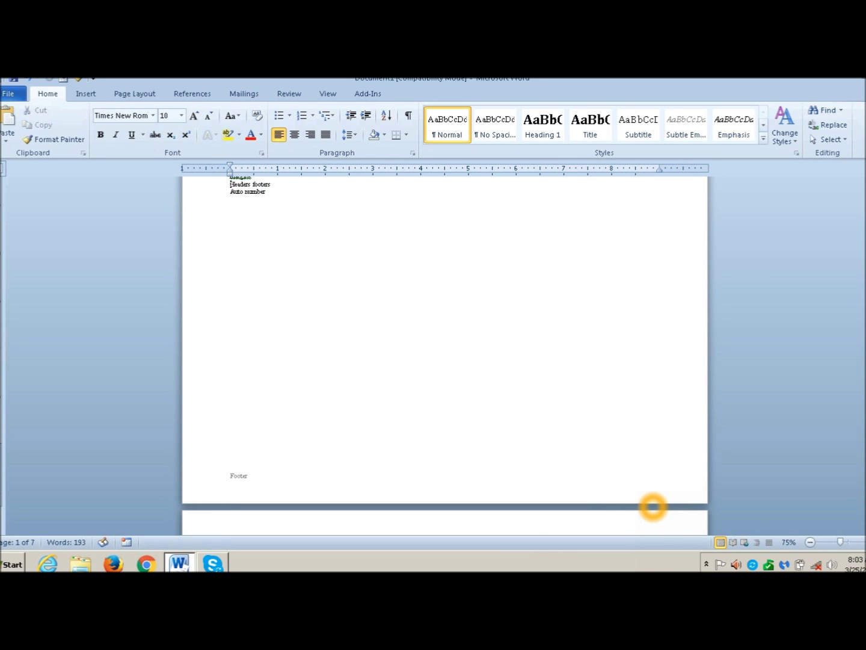
scroll(653, 508, "up", 1)
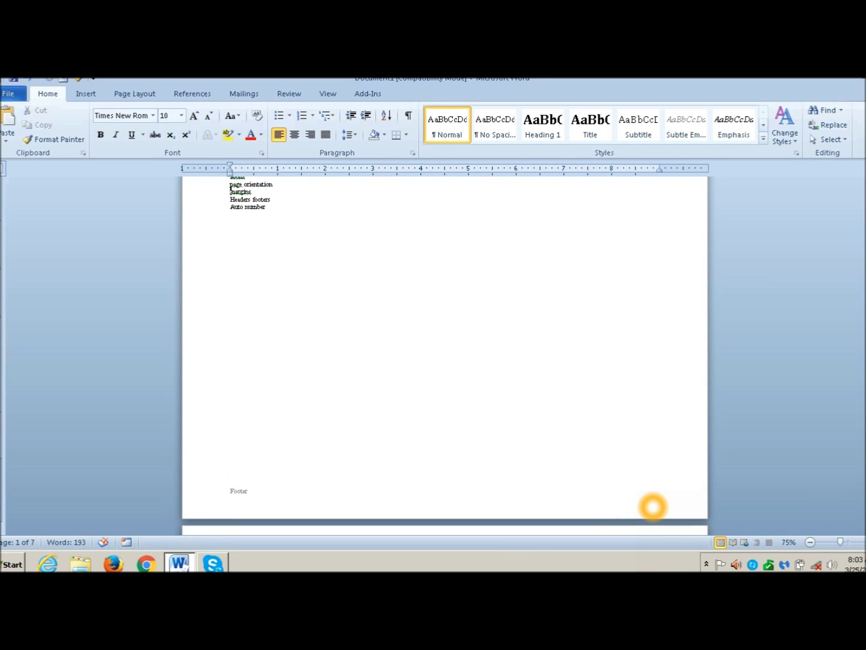
scroll(653, 508, "up", 1)
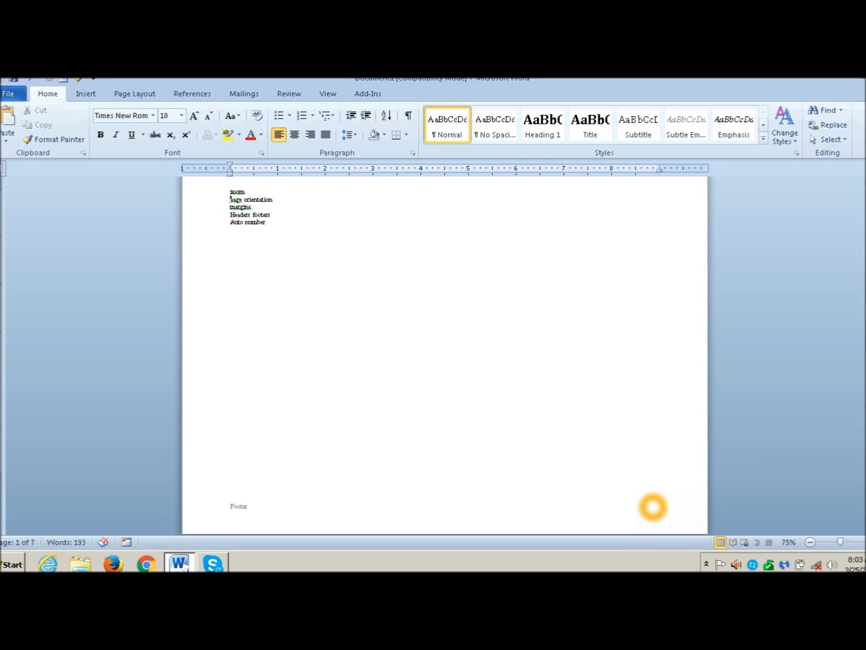
key("alt+v")
Zoom the document to 100% so page 1's 'Robinson 1' header and topic list show.
key("z")
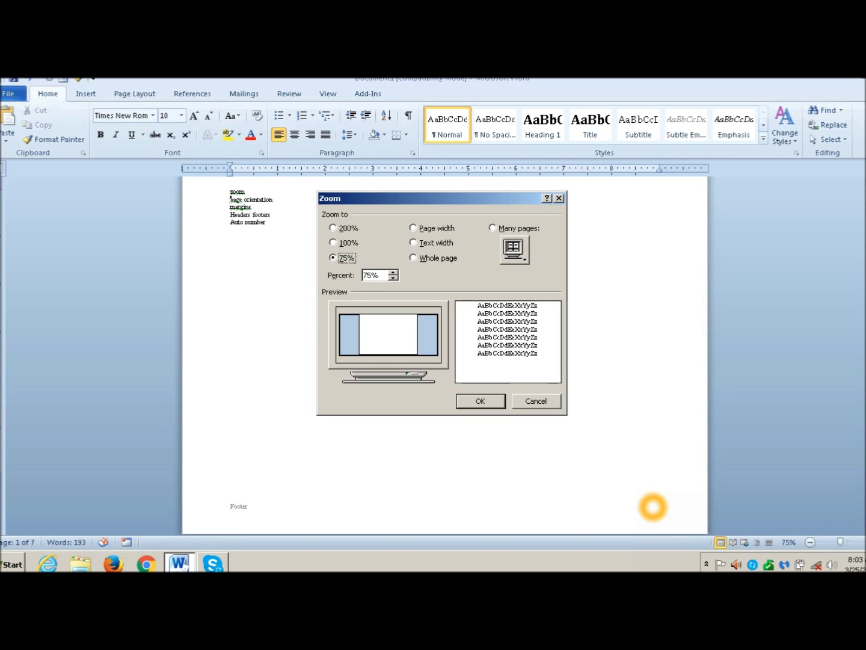
key("alt+1")
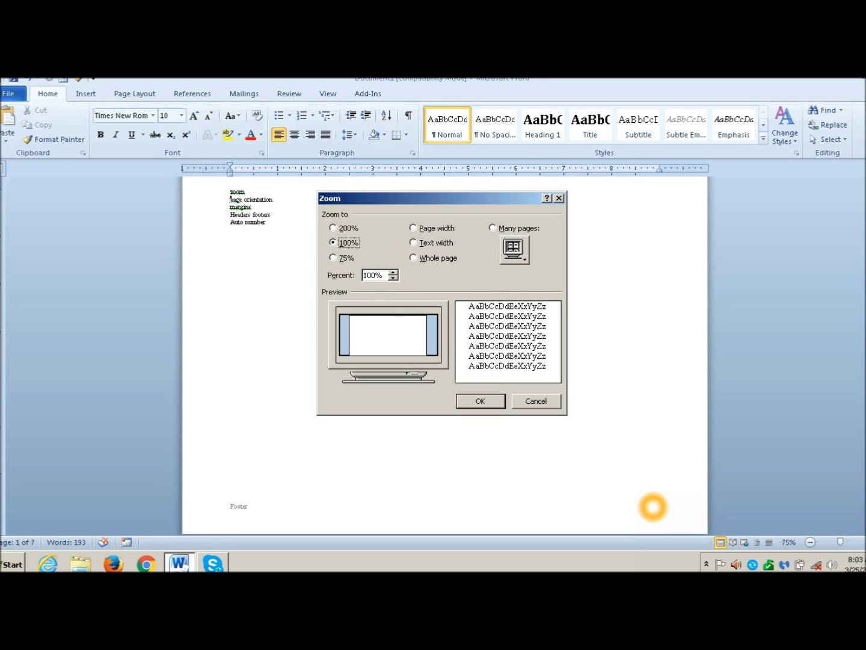
key("Return")
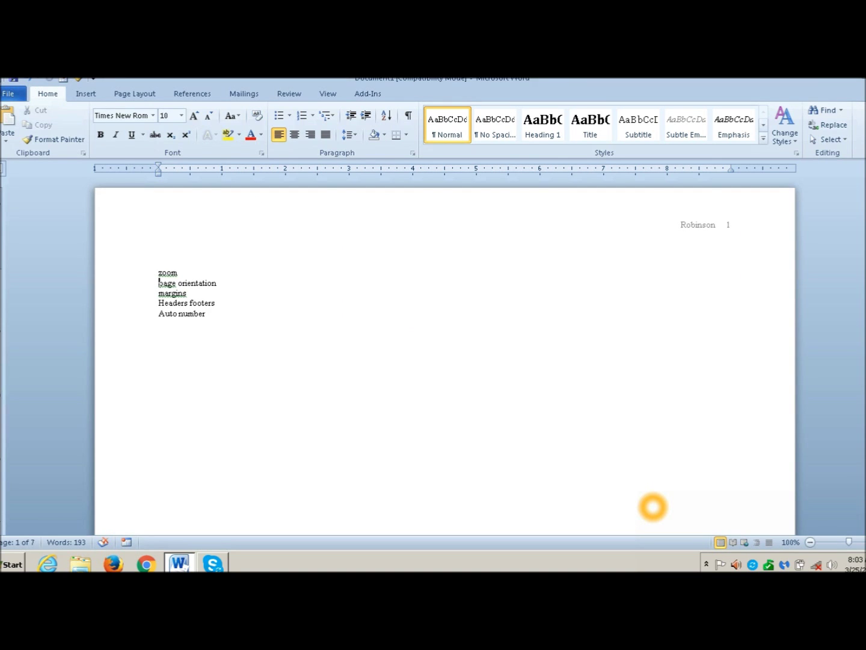